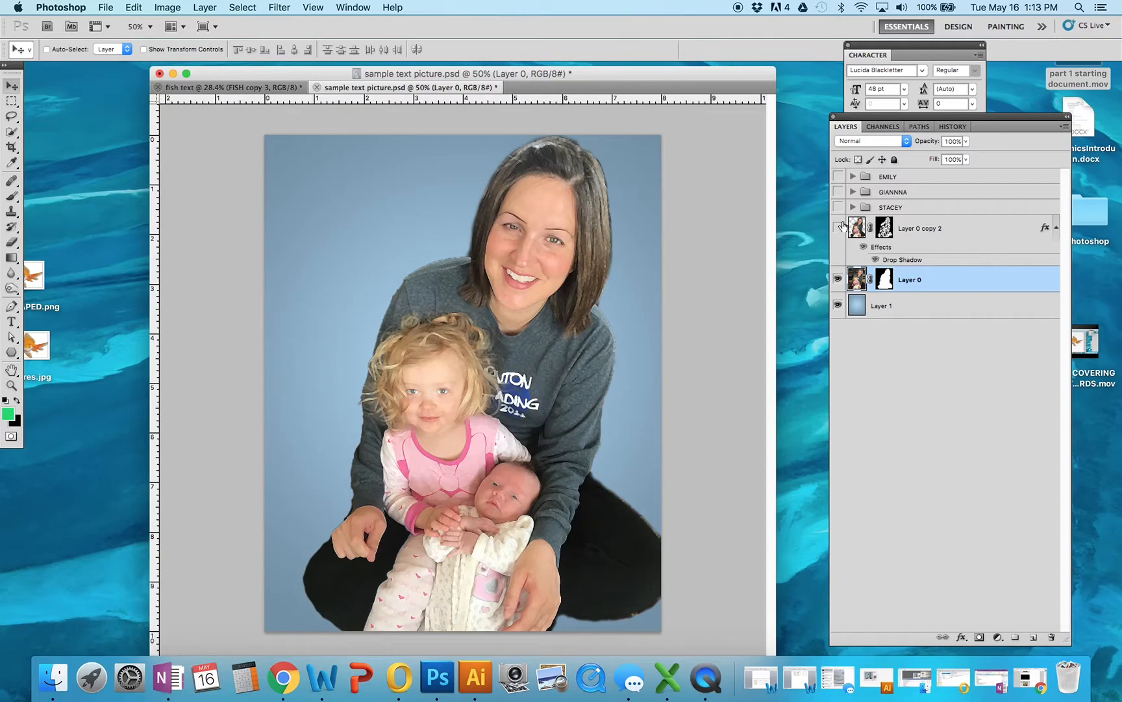
- Show the three text groups over the family photo to view the words covering each person
{"action": "left_click", "coordinate": [838, 207]}
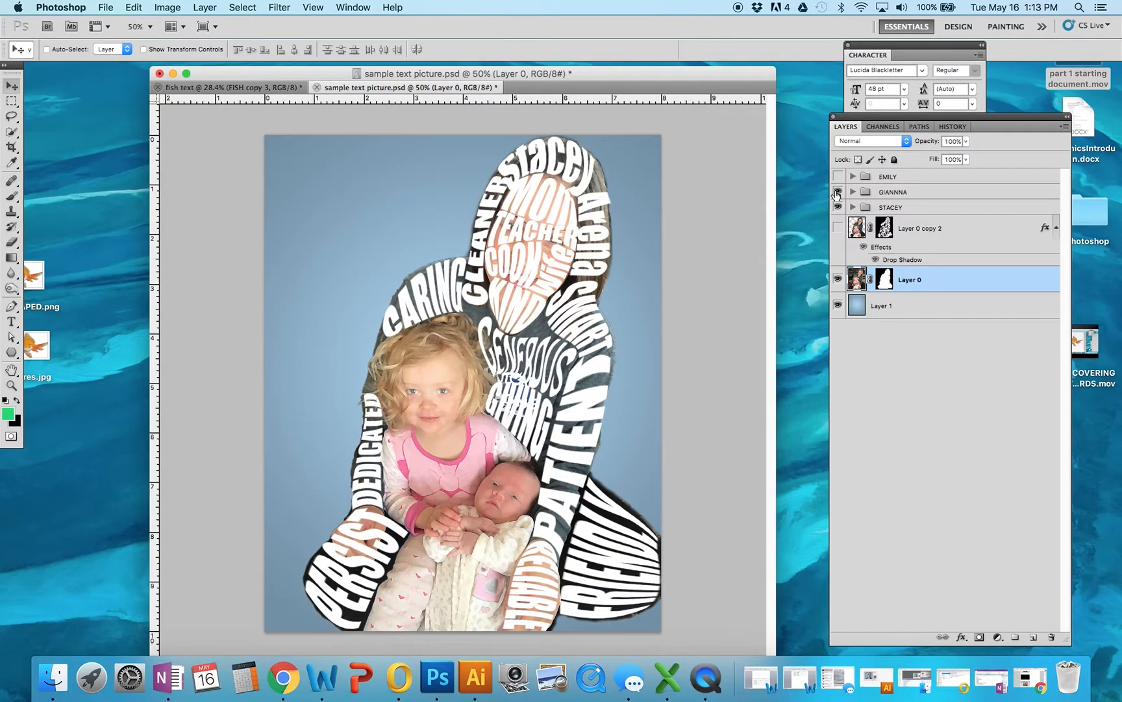
{"action": "left_click", "coordinate": [837, 192]}
{"action": "left_click", "coordinate": [838, 176]}
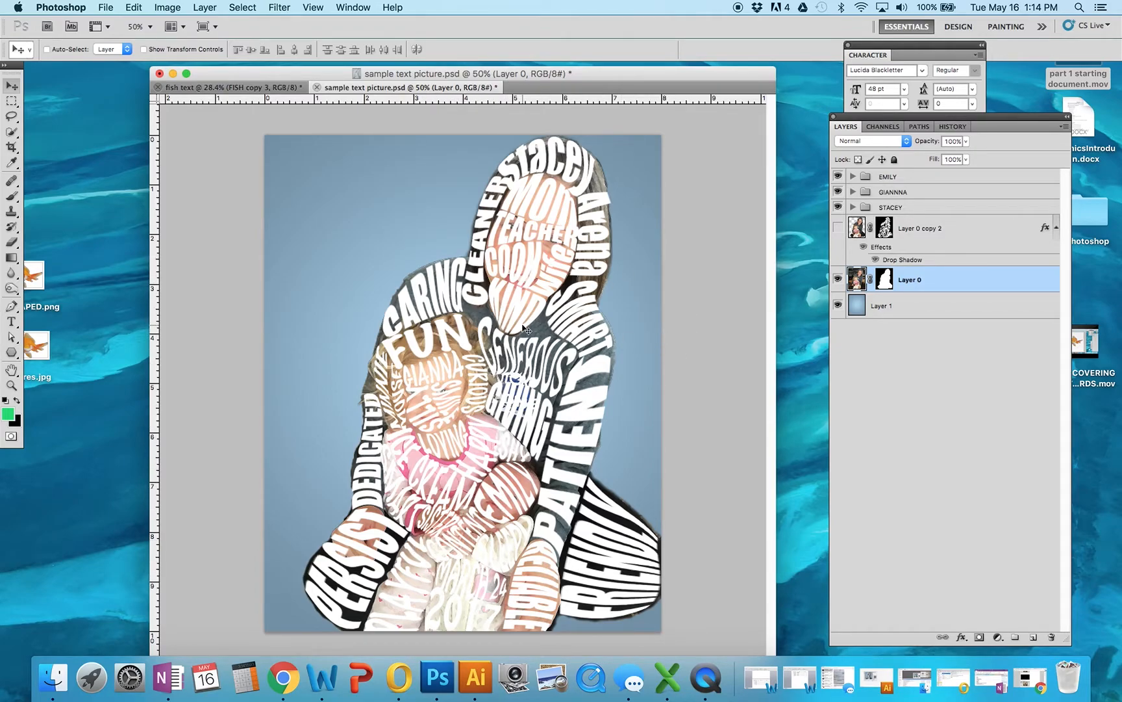
- In the fish text document, create a layer group and move the six FISH text layers directly below it into the group
{"action": "left_click", "coordinate": [260, 87]}
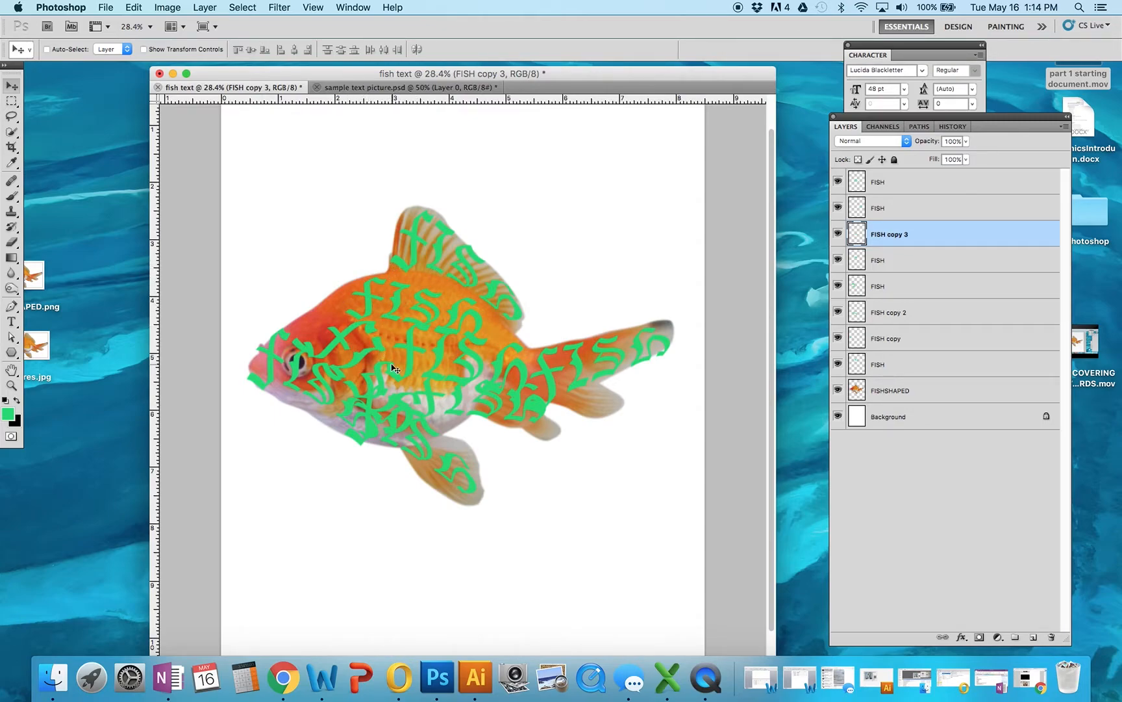
{"action": "left_click", "coordinate": [1016, 639]}
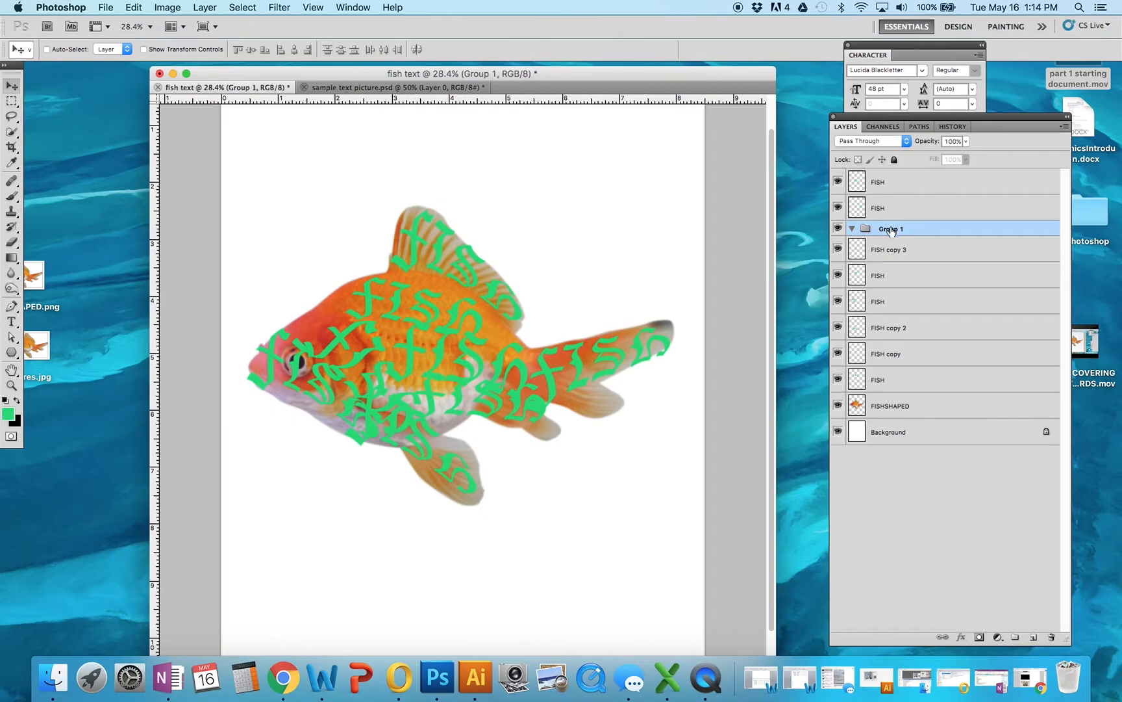
{"action": "left_click", "coordinate": [875, 186]}
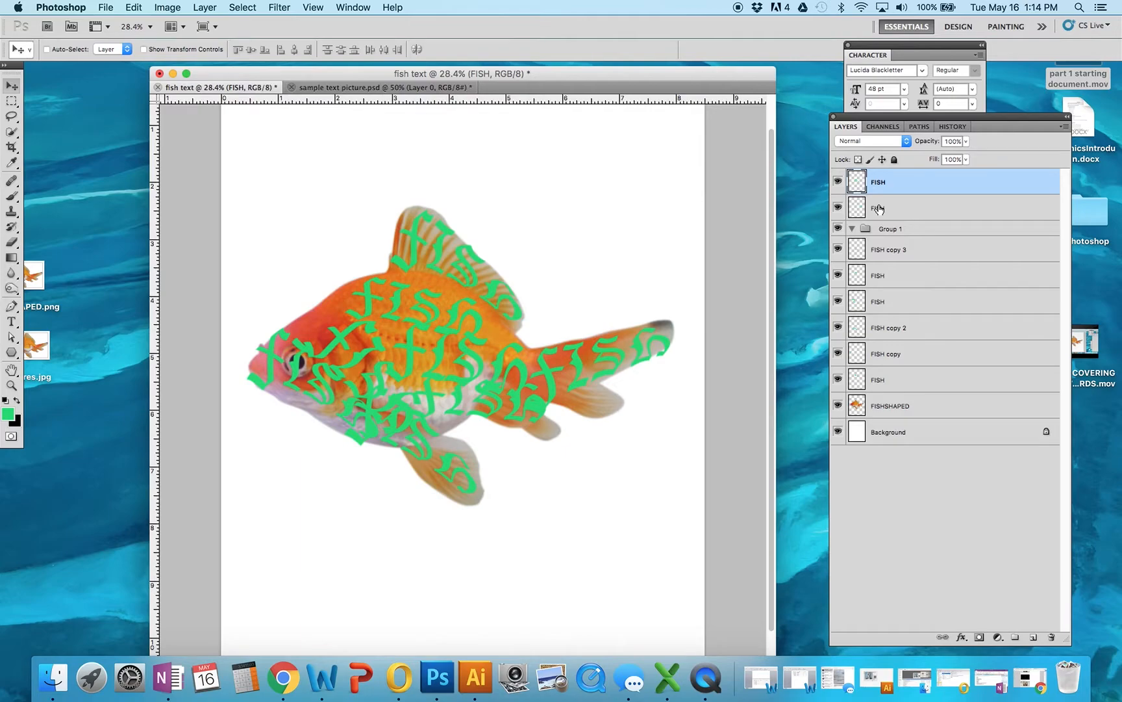
{"action": "left_click", "coordinate": [878, 254]}
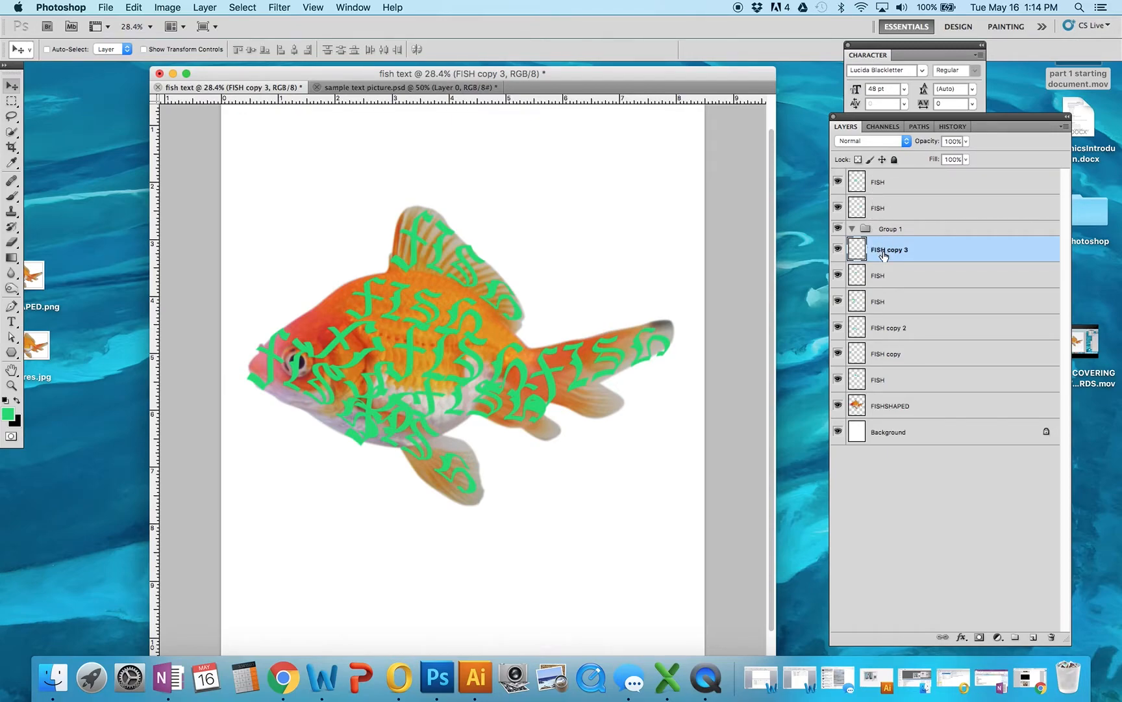
{"action": "left_click", "coordinate": [877, 386], "text": "shift"}
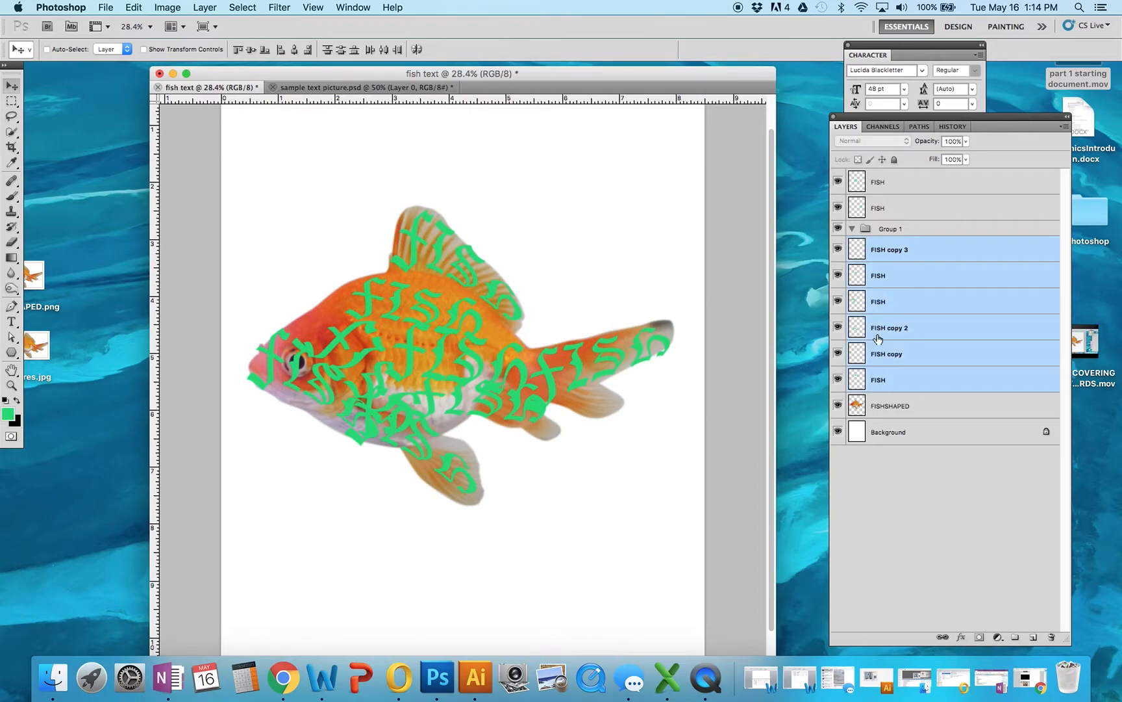
{"action": "left_click_drag", "start_coordinate": [880, 263], "coordinate": [881, 228]}
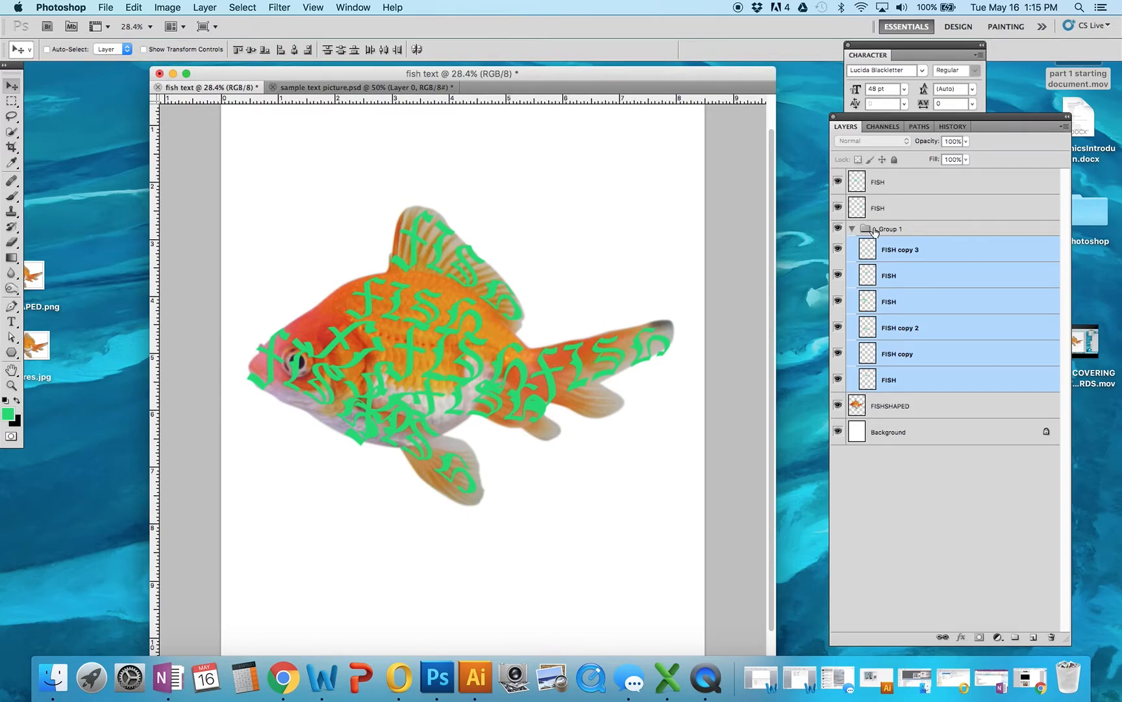
{"action": "left_click", "coordinate": [852, 230]}
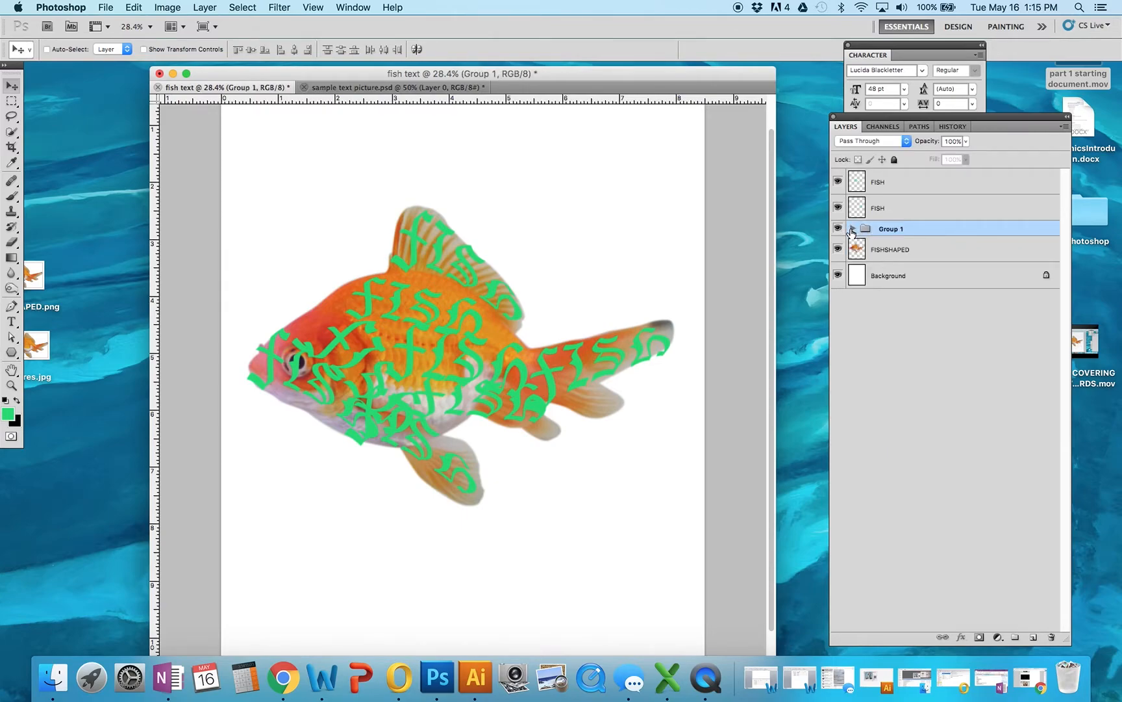
{"action": "left_click", "coordinate": [852, 229]}
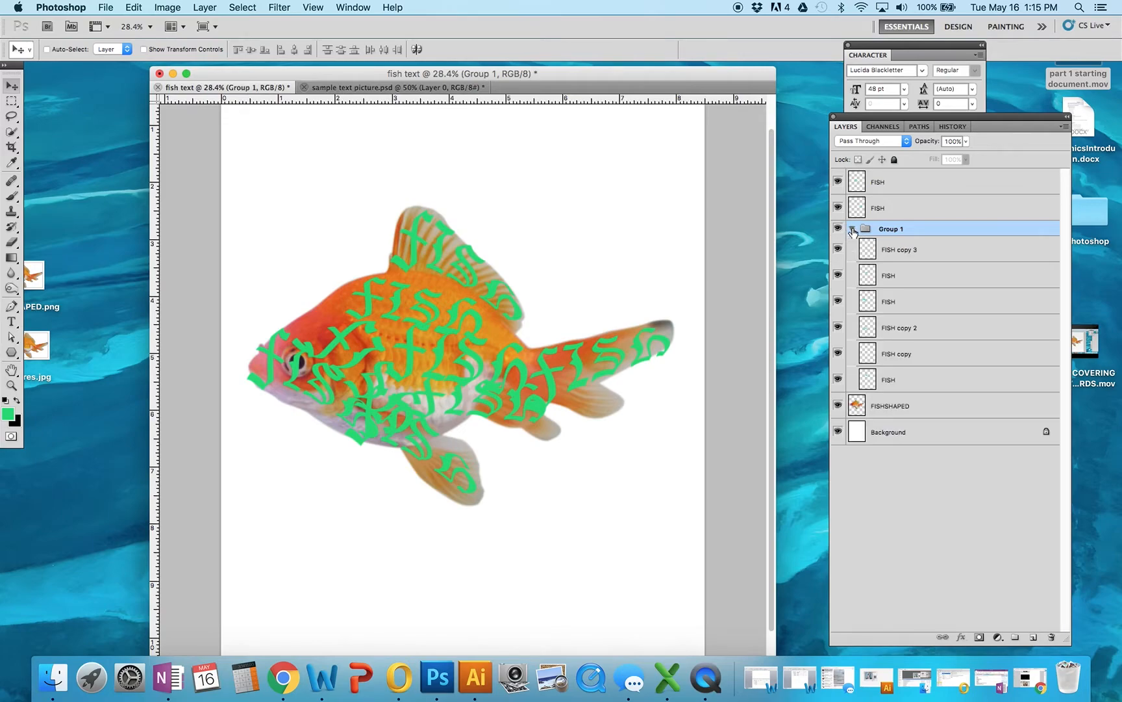
{"action": "left_click", "coordinate": [853, 229]}
{"action": "left_click", "coordinate": [852, 229]}
- Move the two remaining FISH layers above Group 1 into the group and collapse it
{"action": "left_click", "coordinate": [878, 182]}
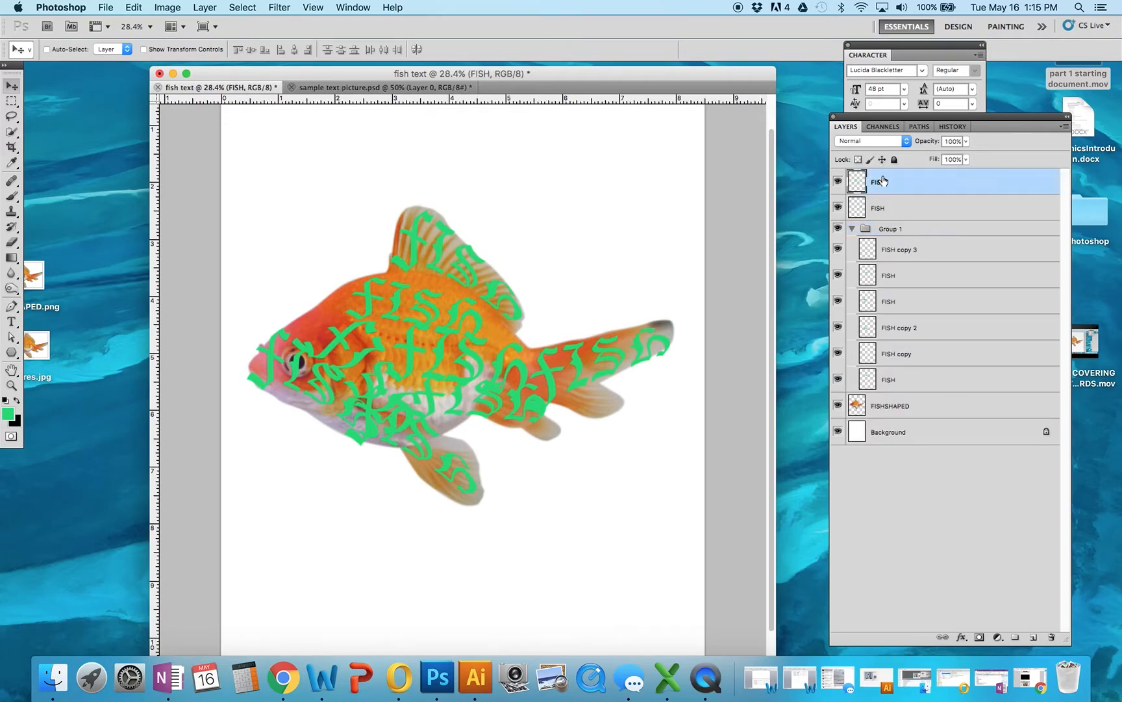
{"action": "left_click", "coordinate": [883, 211], "text": "shift"}
{"action": "left_click_drag", "start_coordinate": [875, 207], "coordinate": [869, 229]}
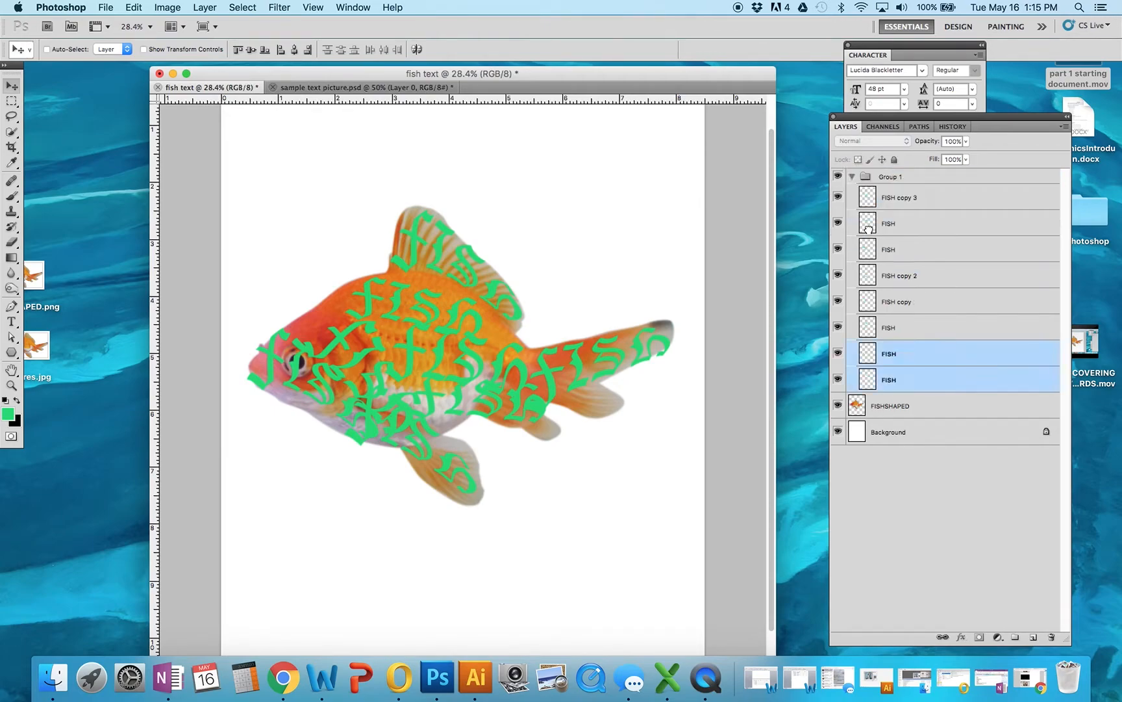
{"action": "left_click", "coordinate": [853, 177]}
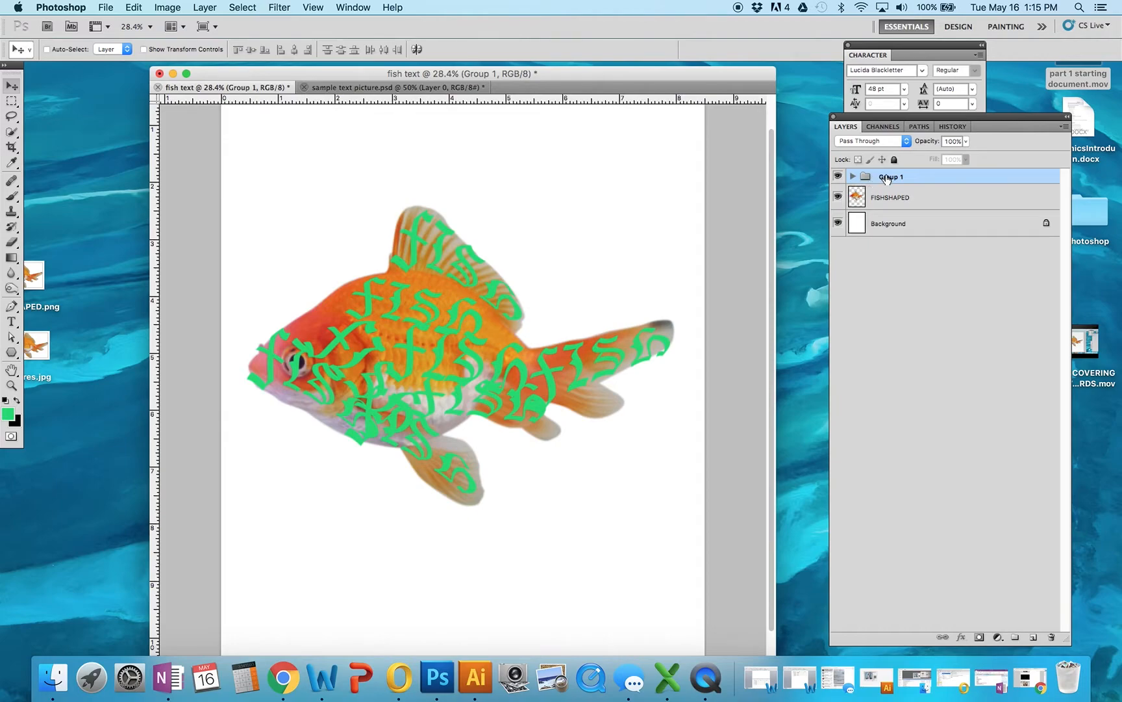
- Duplicate Group 1 as BACKUP and keep the copy hidden below the original group
{"action": "right_click", "coordinate": [881, 178]}
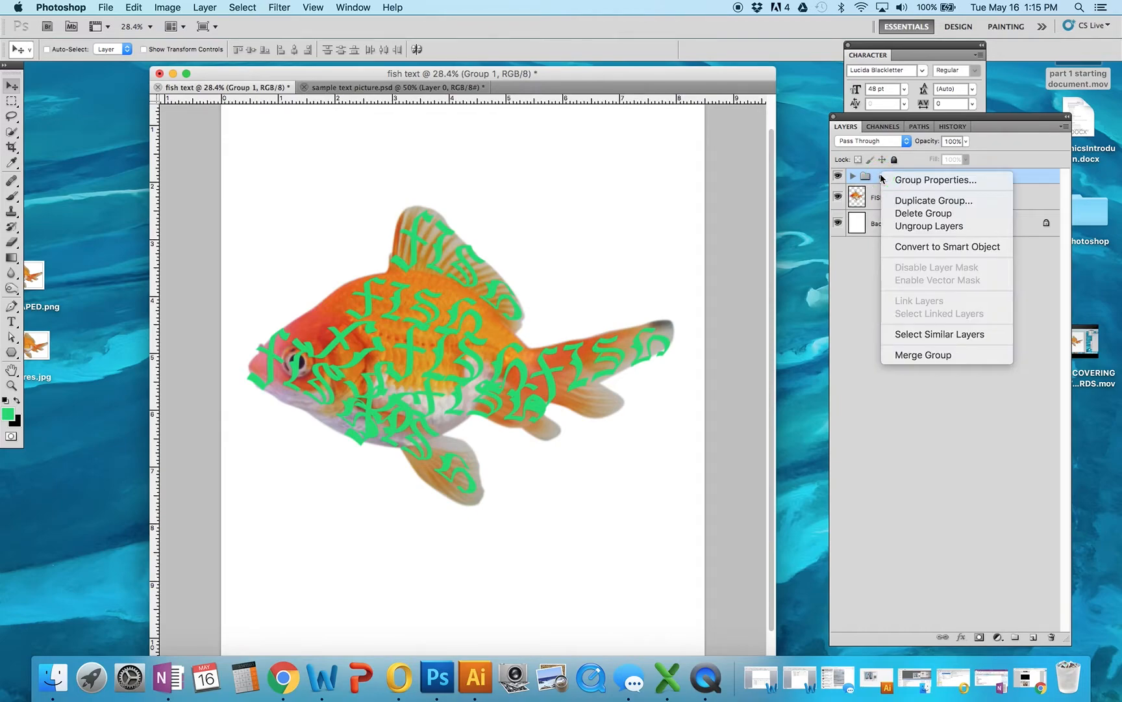
{"action": "left_click", "coordinate": [903, 200]}
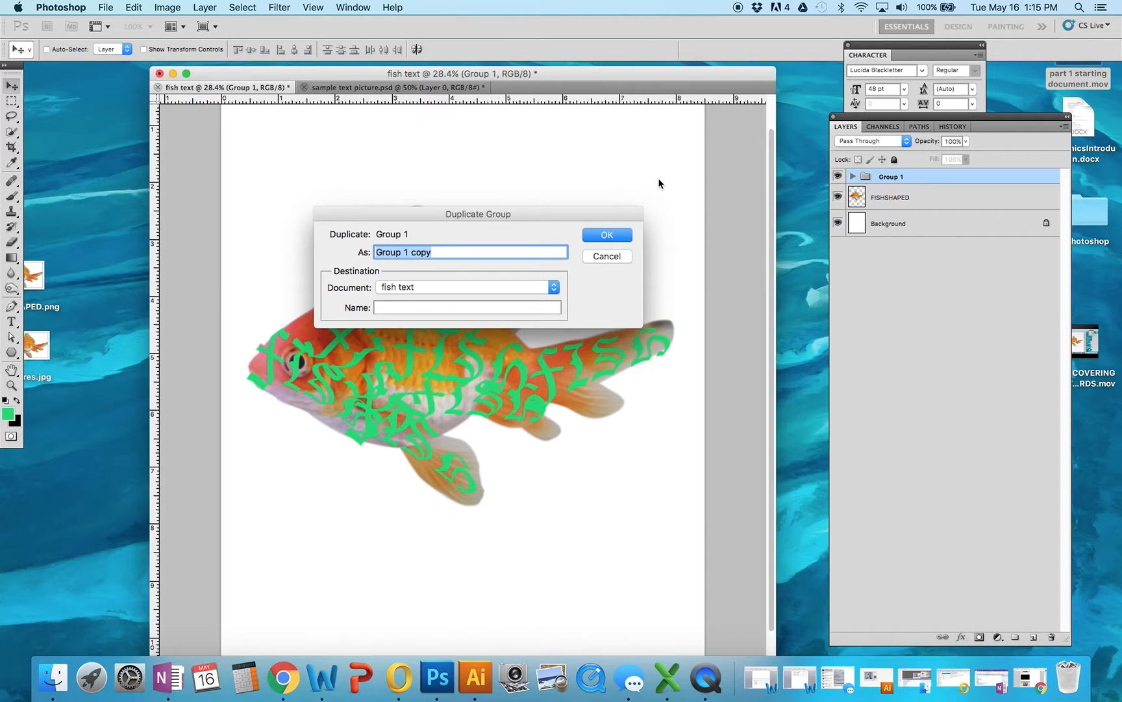
{"action": "type", "text": "BACKUP"}
{"action": "key", "text": "Return"}
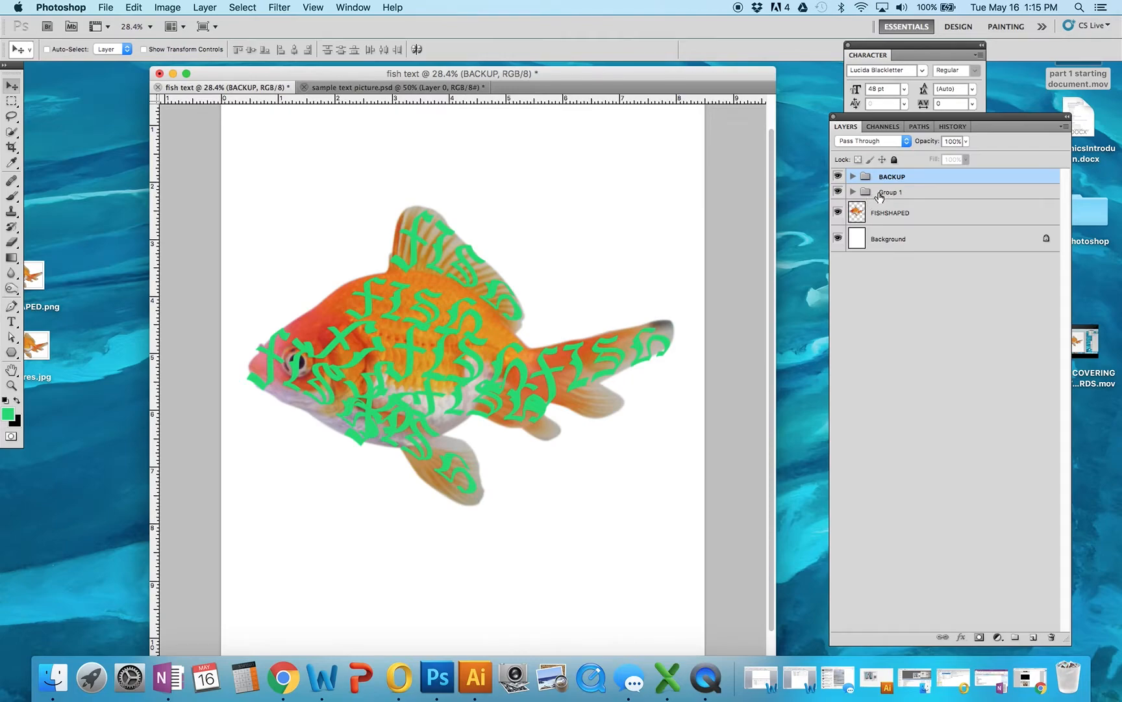
{"action": "left_click_drag", "start_coordinate": [865, 177], "coordinate": [835, 192]}
{"action": "key", "text": "super+z"}
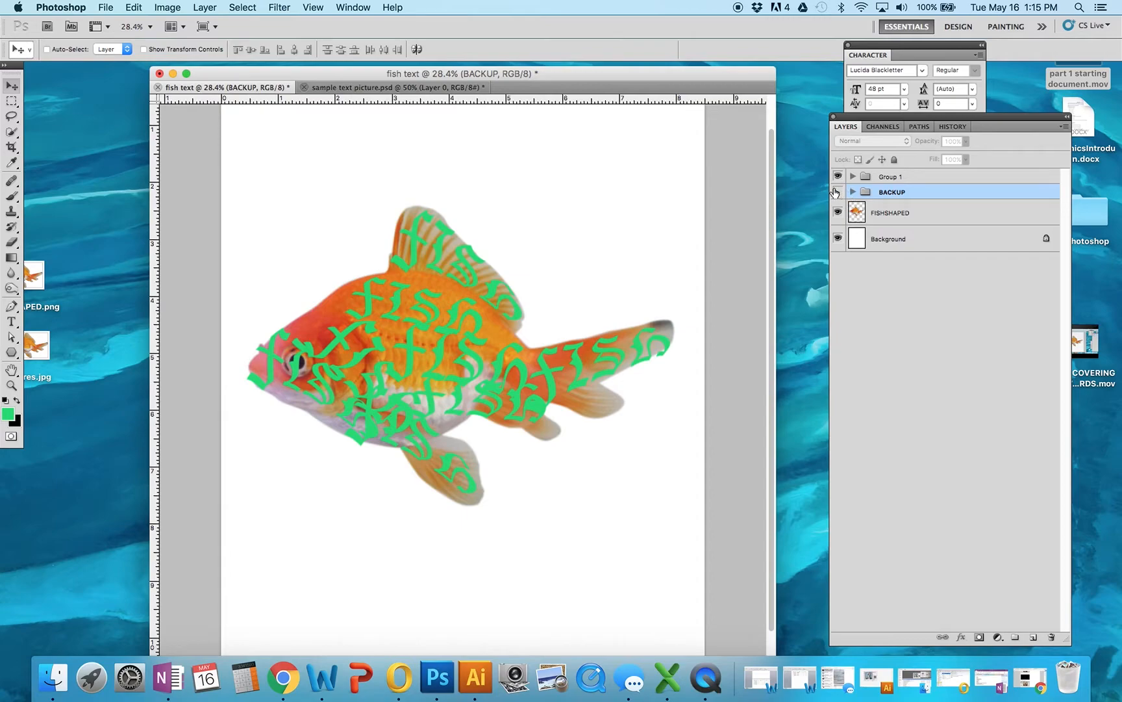
- Merge Group 1 into a single layer
{"action": "left_click", "coordinate": [884, 179]}
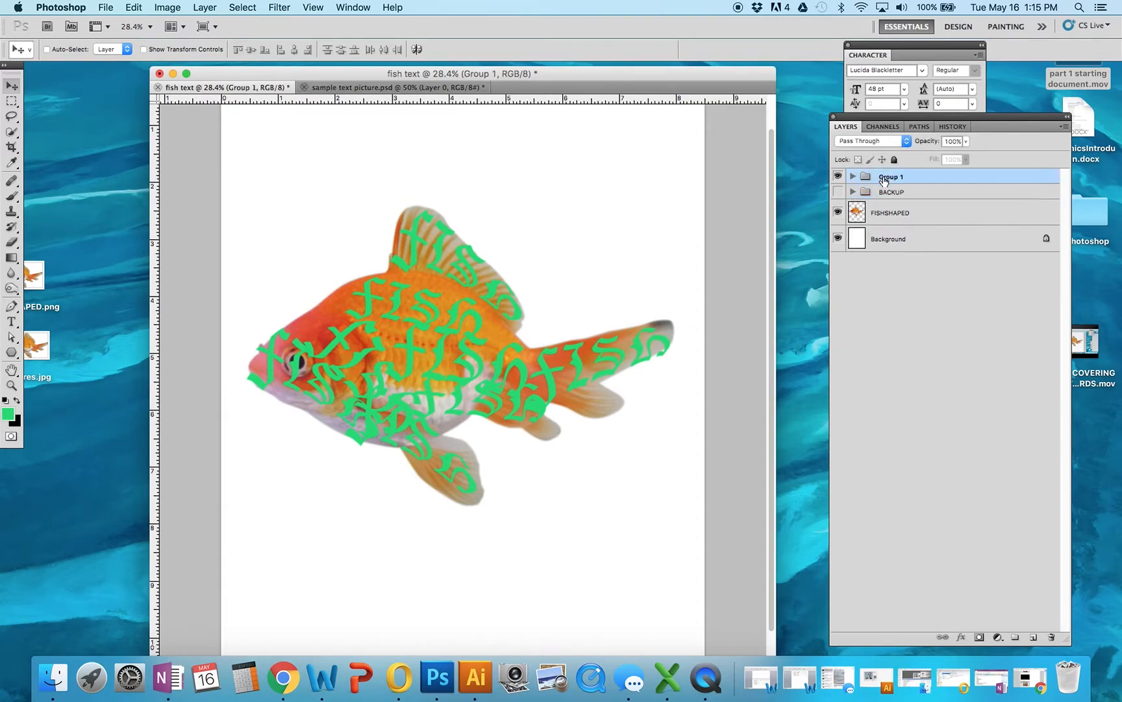
{"action": "right_click", "coordinate": [884, 180]}
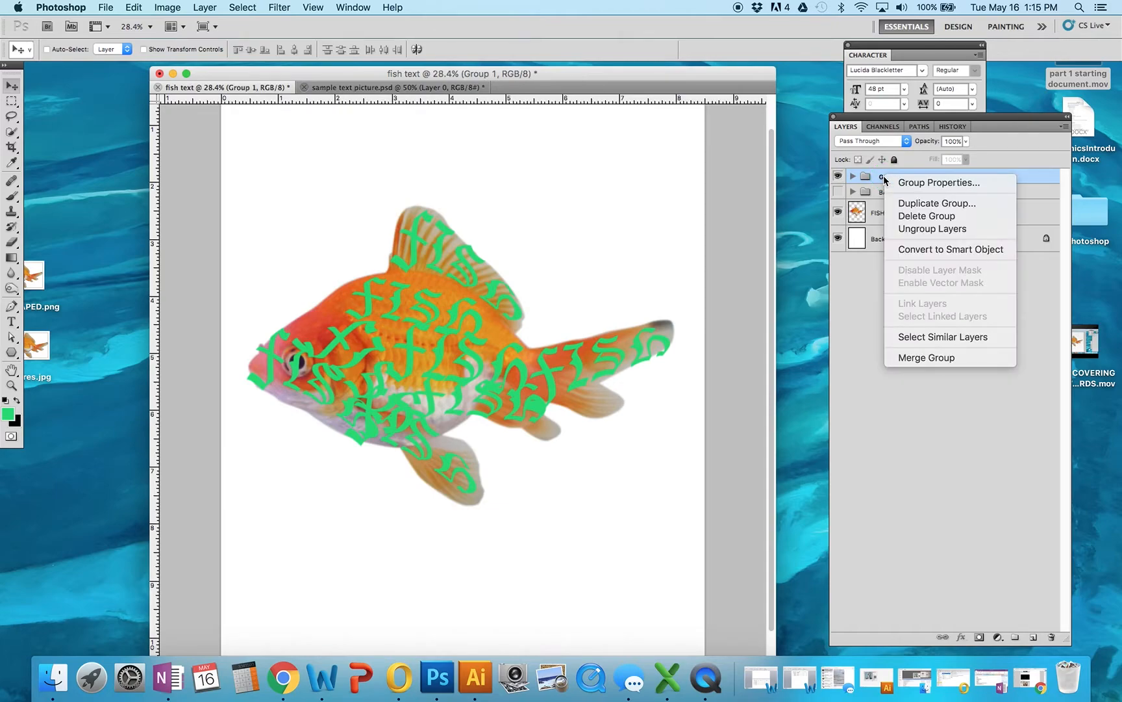
{"action": "left_click", "coordinate": [912, 358]}
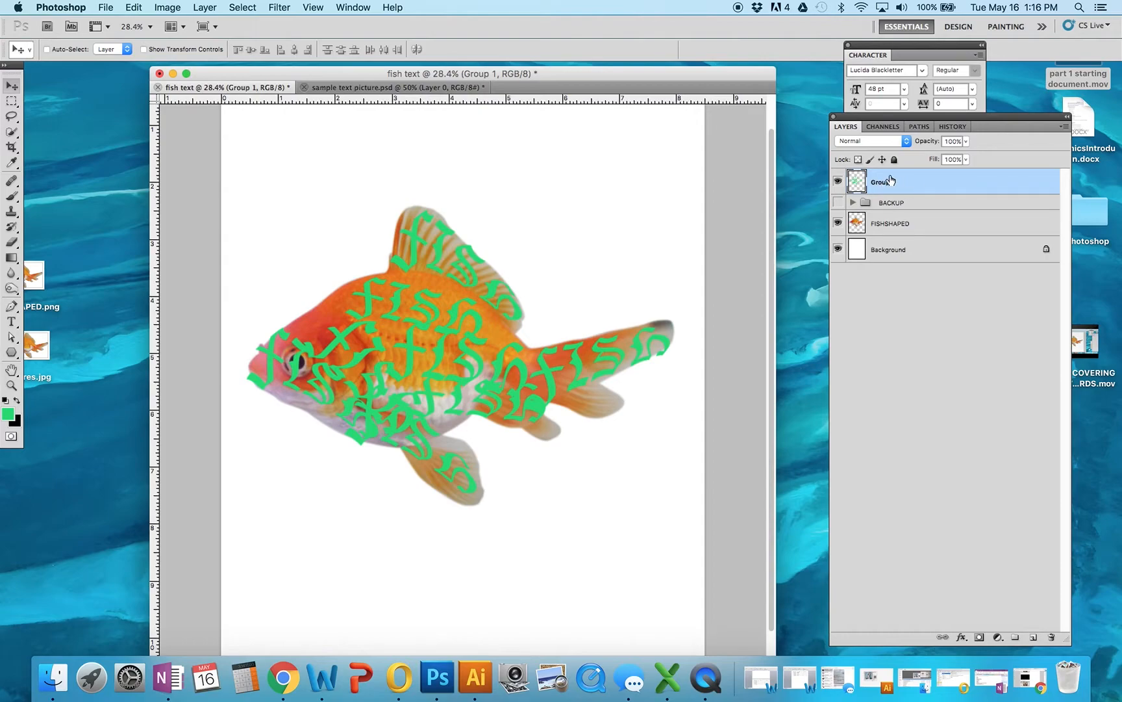
- Mask the FISHSHAPED layer with a selection of the merged Group 1 layer's pixels, and hide Group 1
{"action": "right_click", "coordinate": [856, 182]}
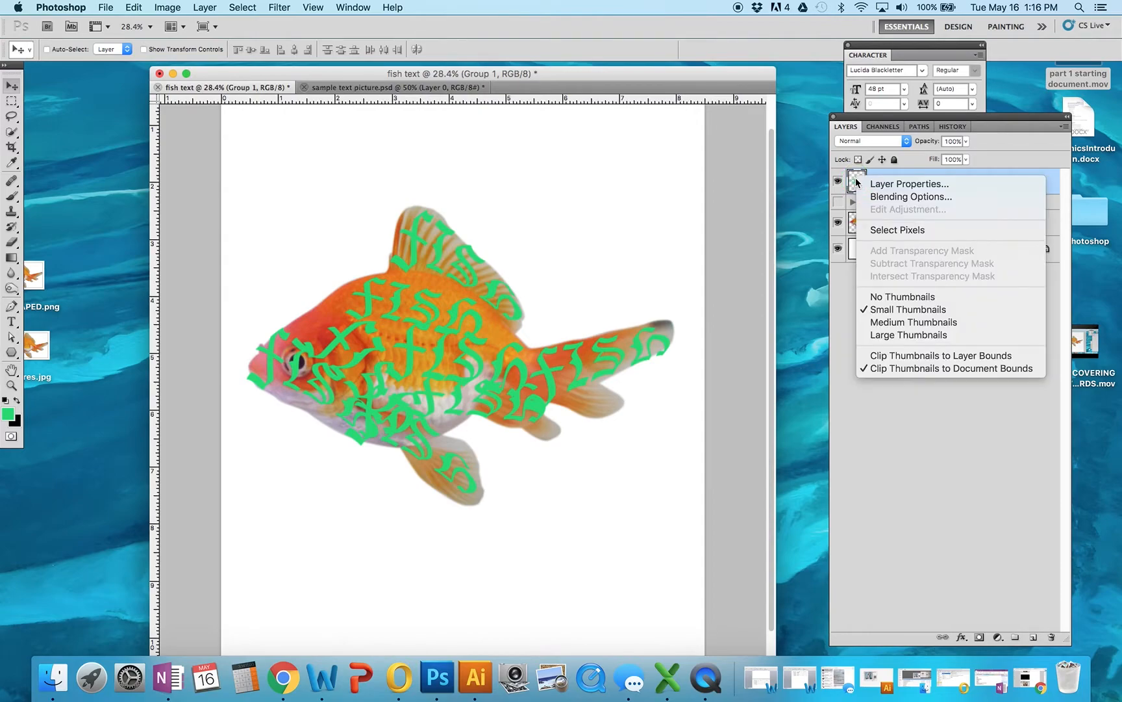
{"action": "left_click", "coordinate": [876, 232]}
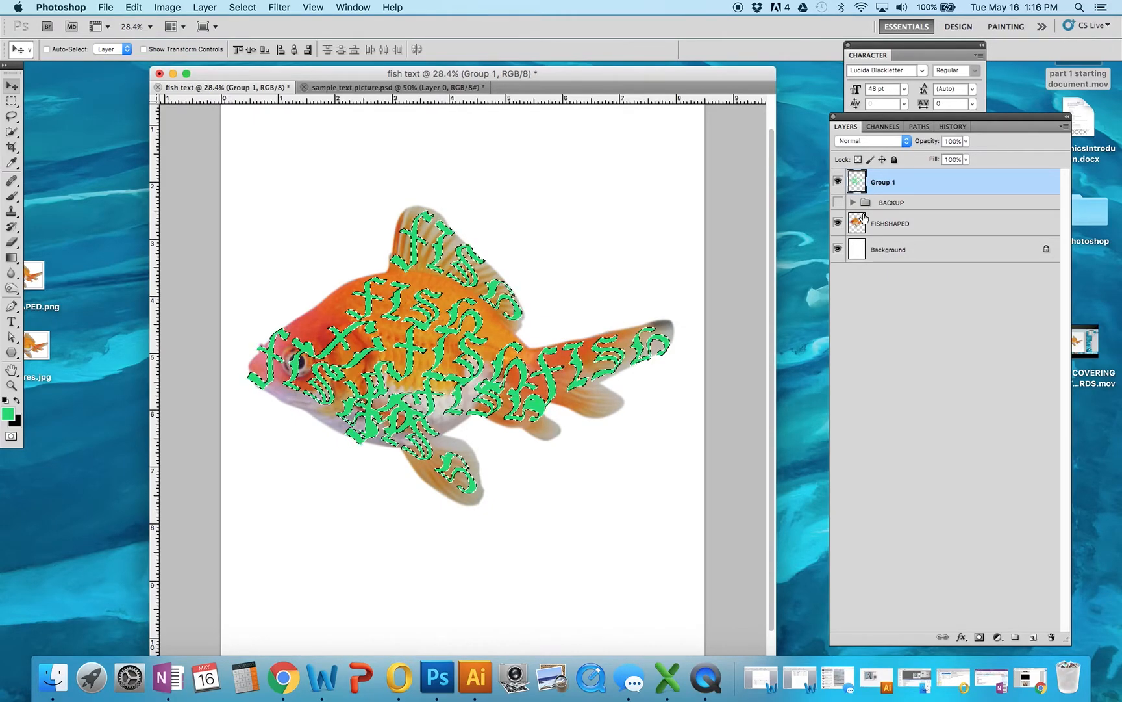
{"action": "left_click", "coordinate": [865, 229]}
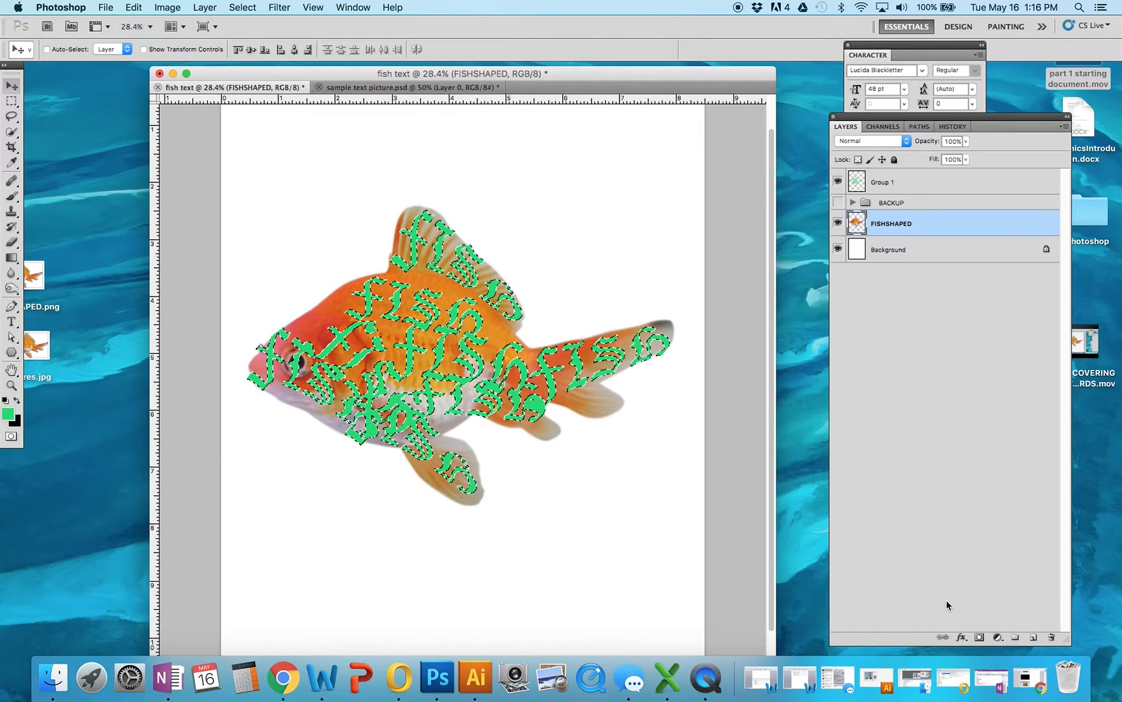
{"action": "left_click", "coordinate": [978, 638]}
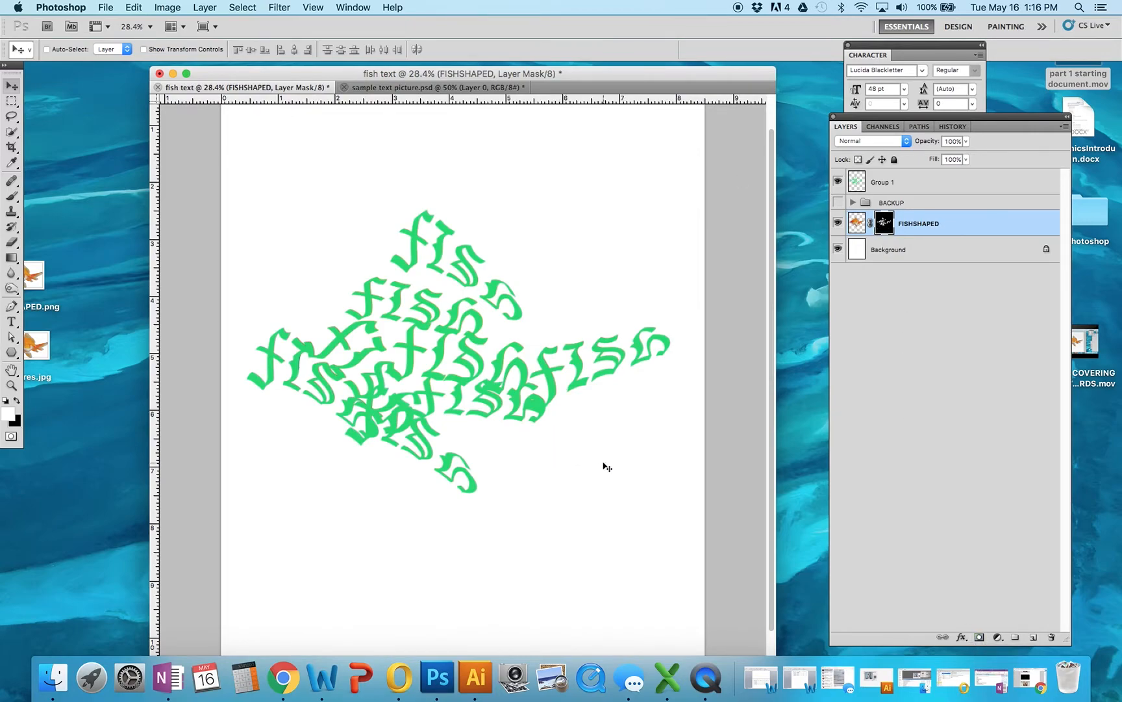
{"action": "left_click", "coordinate": [838, 183]}
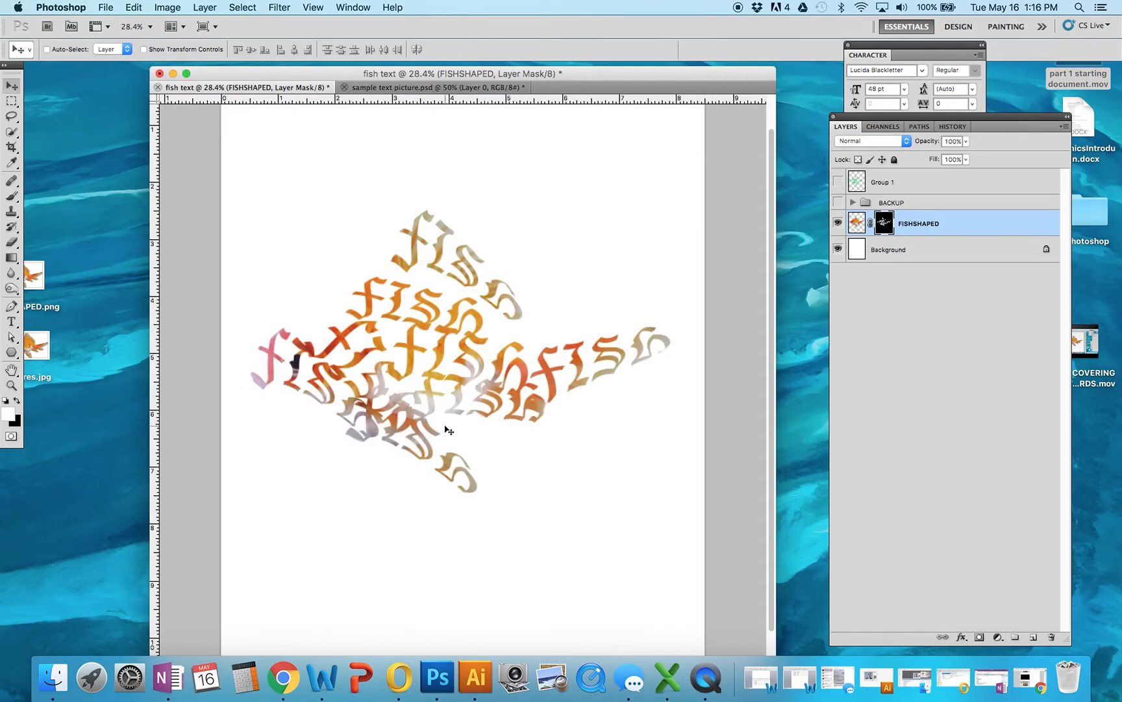
- Compare the masked fish text with the sample text picture document
{"action": "left_click", "coordinate": [411, 90]}
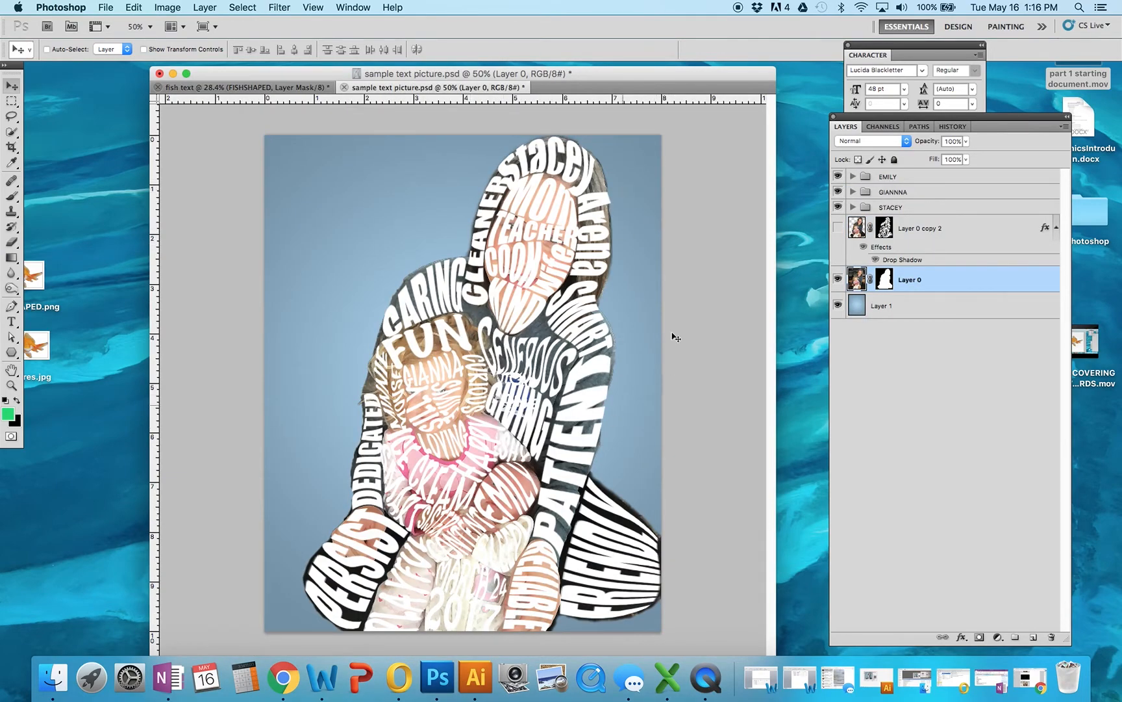
{"action": "left_click", "coordinate": [261, 88]}
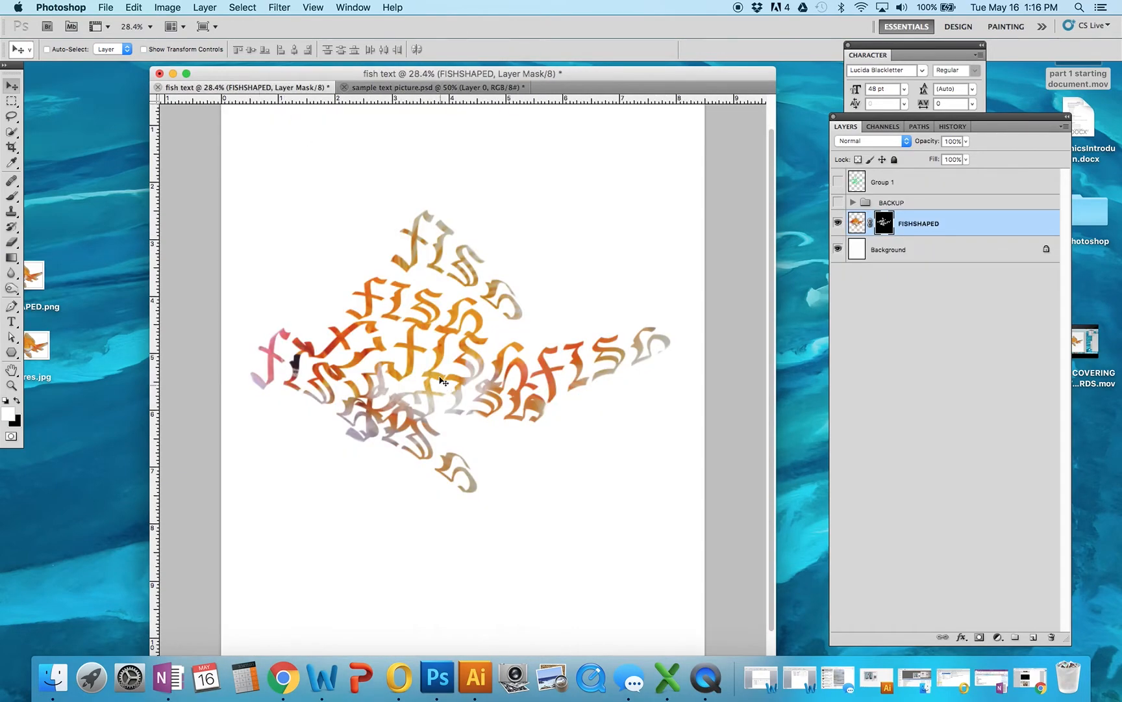
{"action": "left_click", "coordinate": [408, 89]}
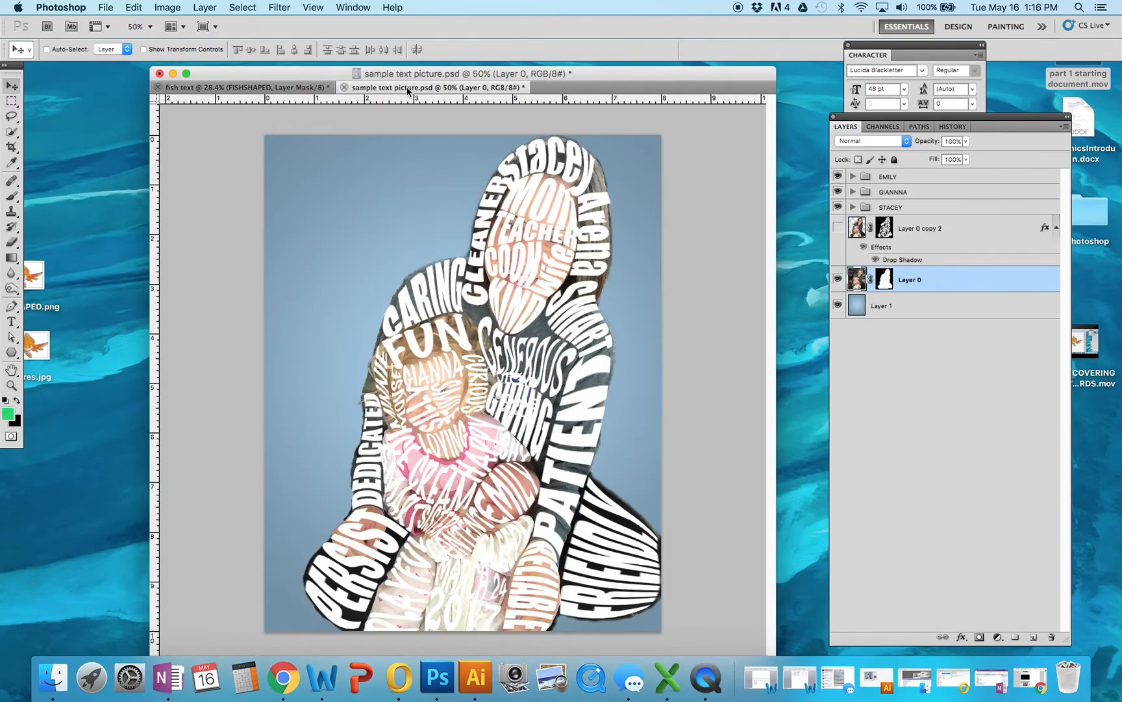
{"action": "left_click", "coordinate": [260, 87]}
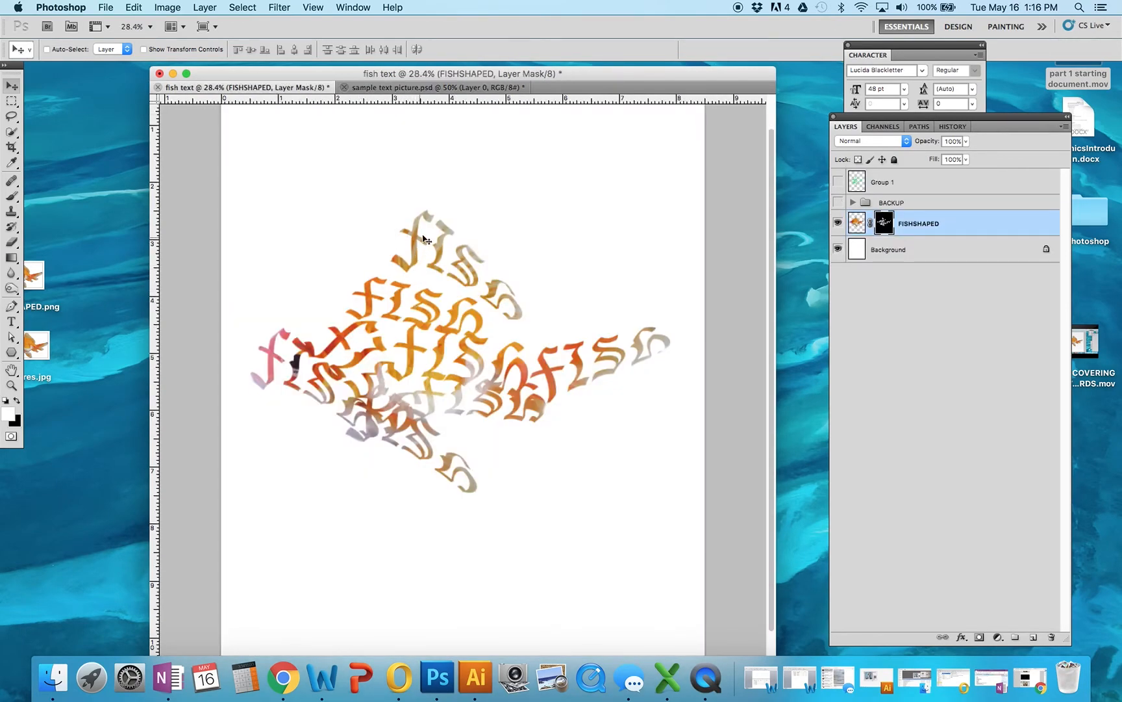
- View the sample picture's text-masked effect with only Layer 0 copy 2 and the background layer shown, and return to the fish text document
{"action": "left_click", "coordinate": [399, 89]}
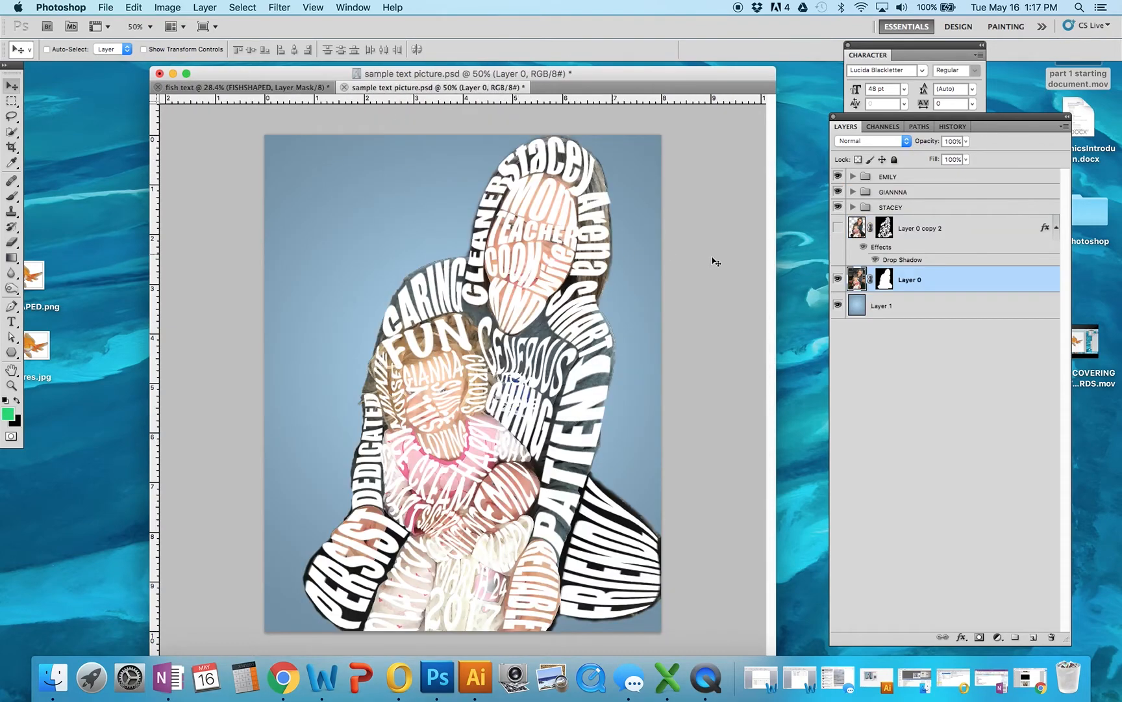
{"action": "left_click_drag", "start_coordinate": [838, 176], "coordinate": [840, 233]}
{"action": "left_click", "coordinate": [839, 228]}
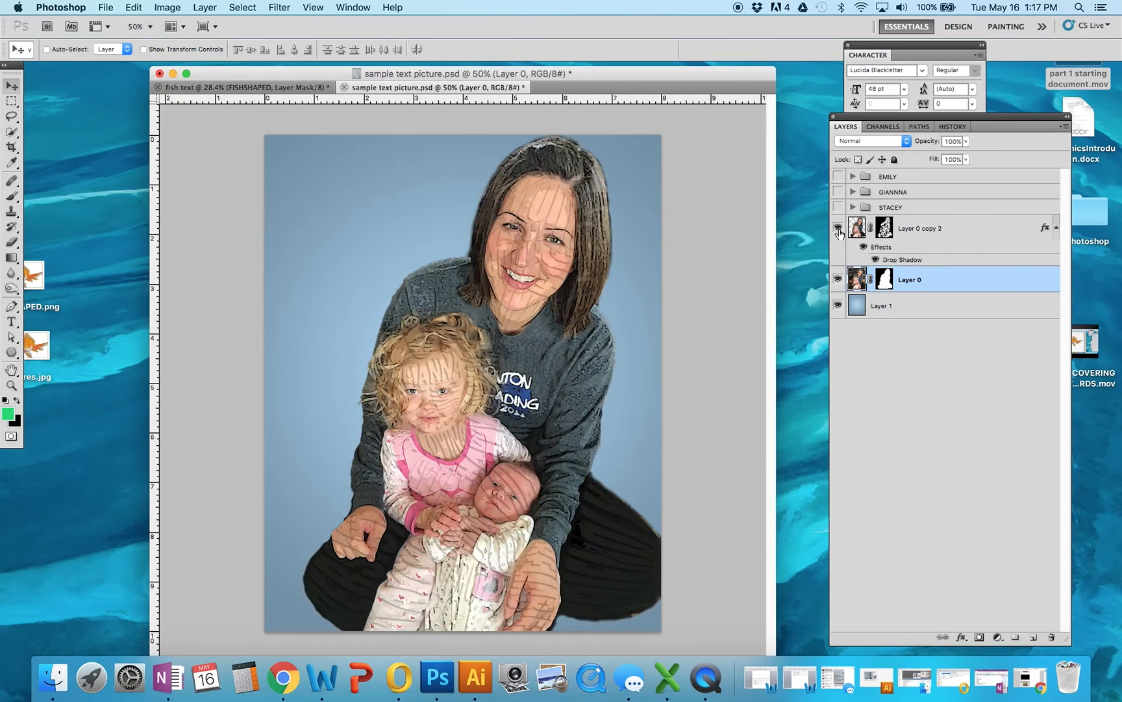
{"action": "left_click", "coordinate": [837, 280]}
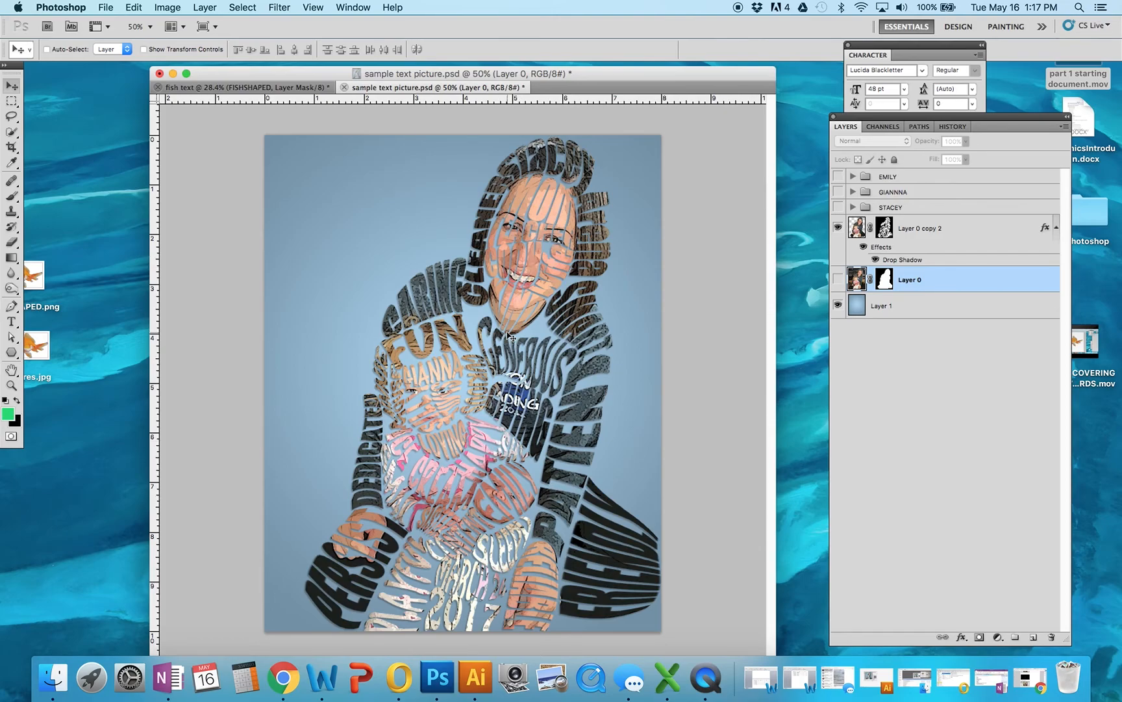
{"action": "left_click", "coordinate": [259, 87]}
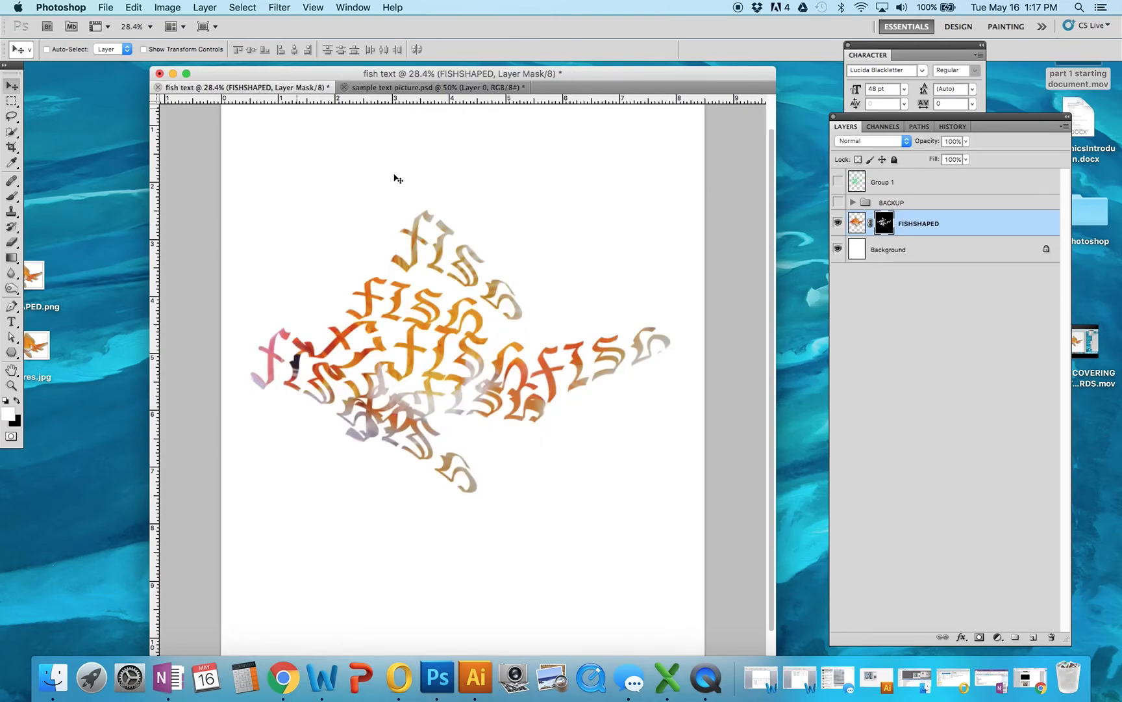